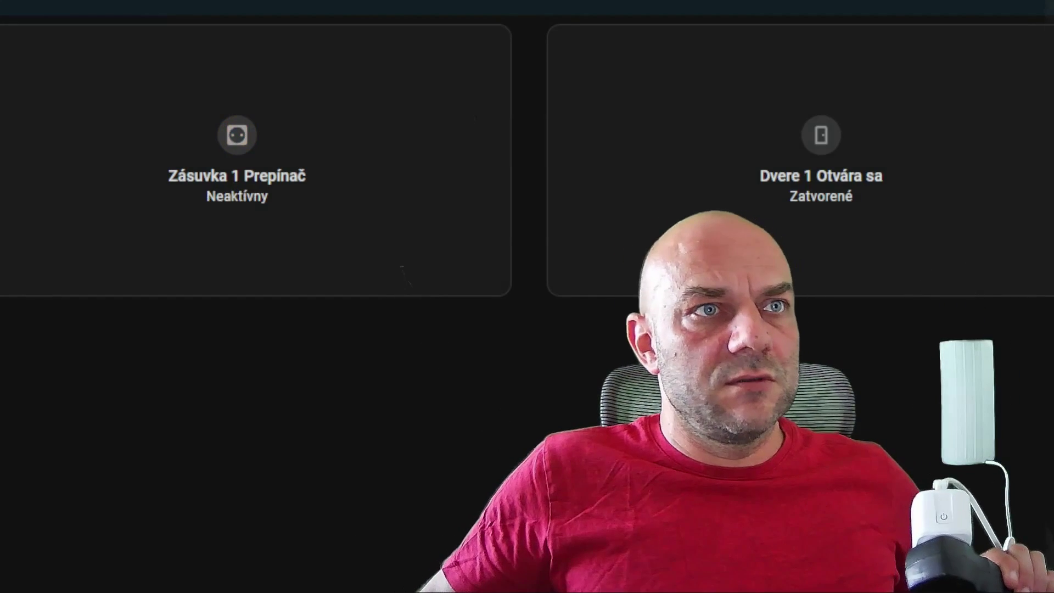
Step: Switch Zásuvka 1 Prepínač on and off several times to test the socket from the dashboard
click(245, 143)
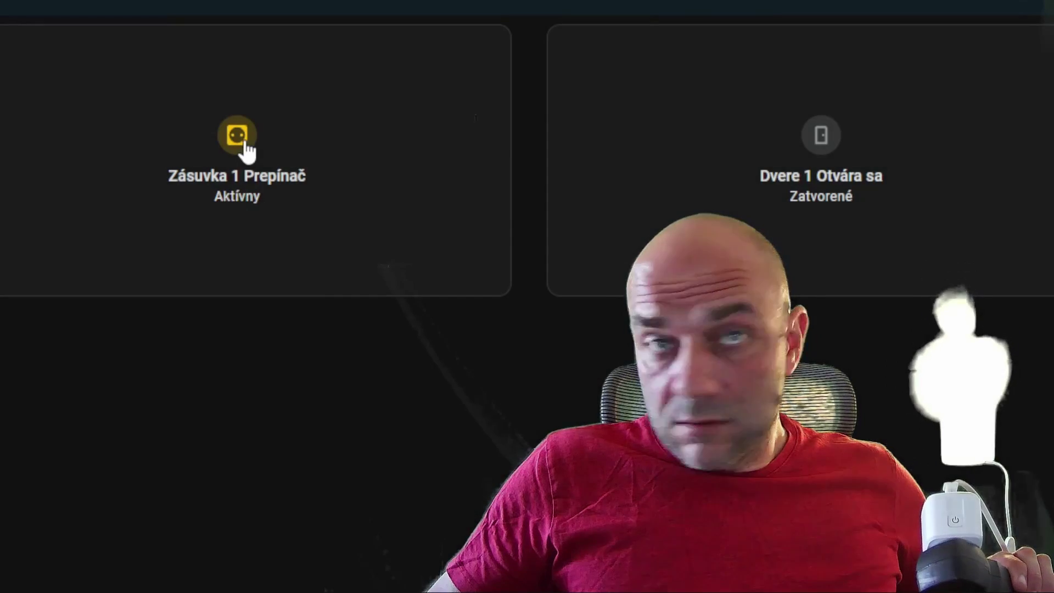
click(245, 143)
click(245, 142)
click(245, 143)
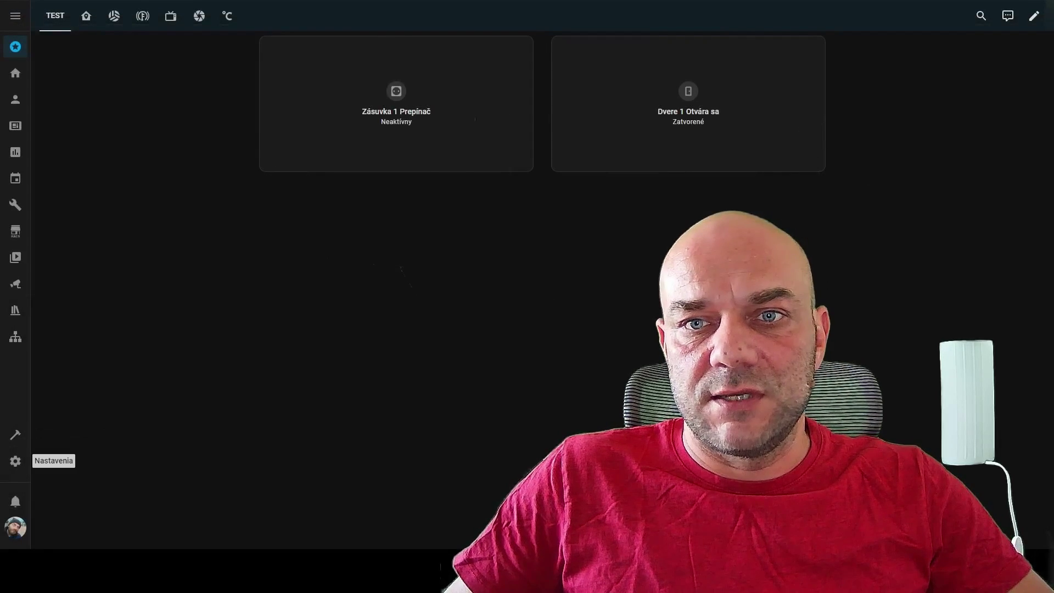
Step: Start a new empty automation from the automations and scenes settings
click(15, 461)
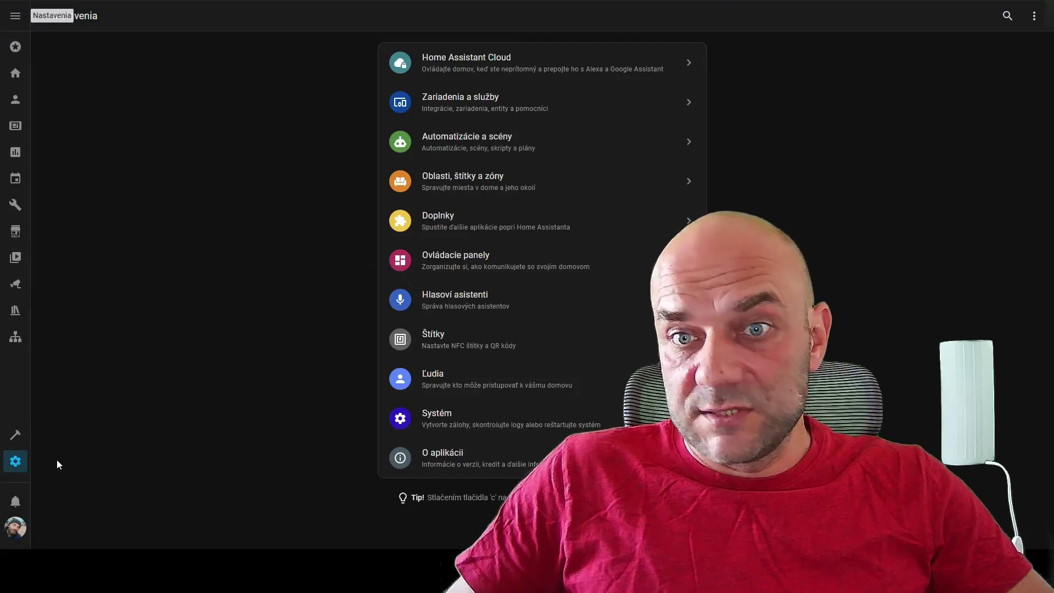
click(464, 143)
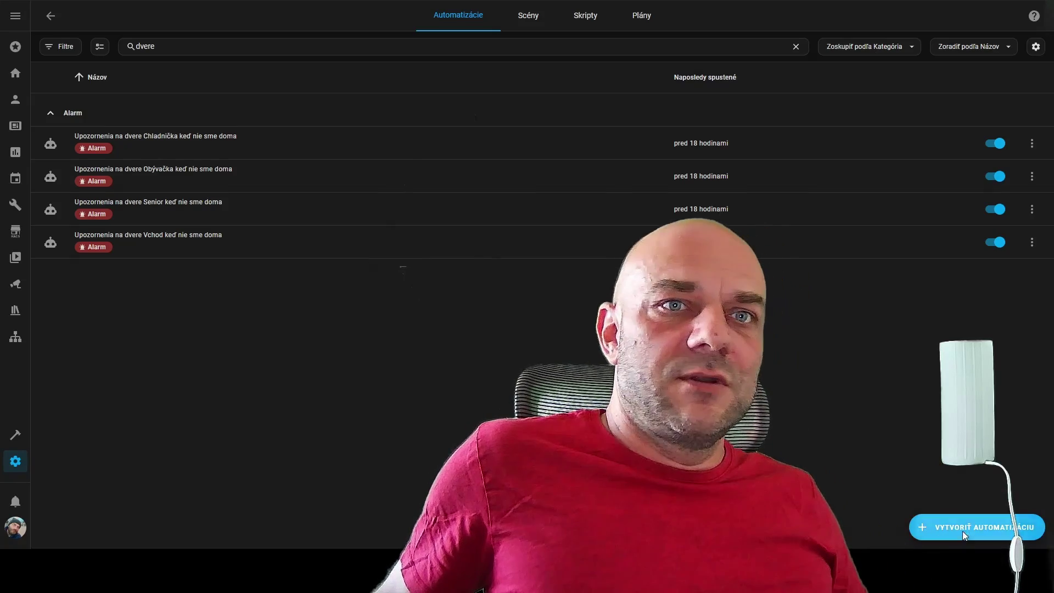
click(963, 531)
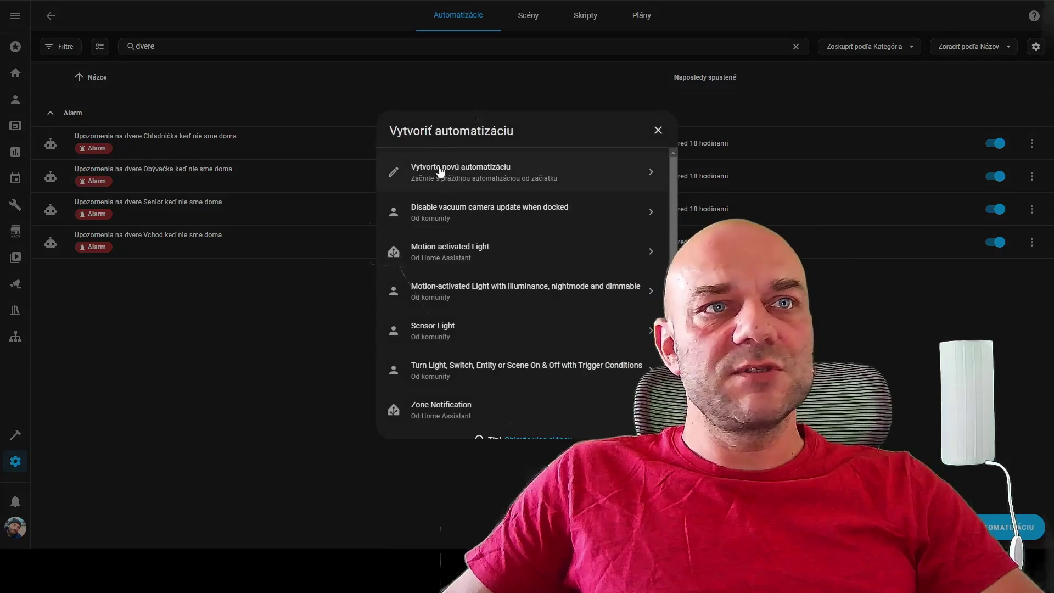
click(458, 172)
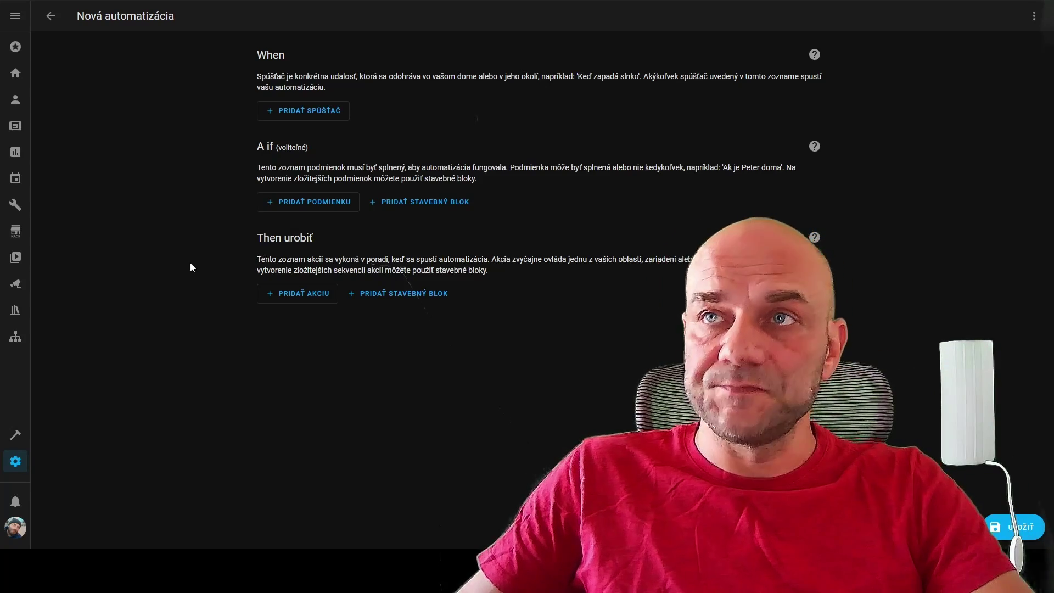
Step: Add an entity state trigger for Dvere 1 Otvára sa that reacts to any state or attribute change, and collapse it
click(303, 111)
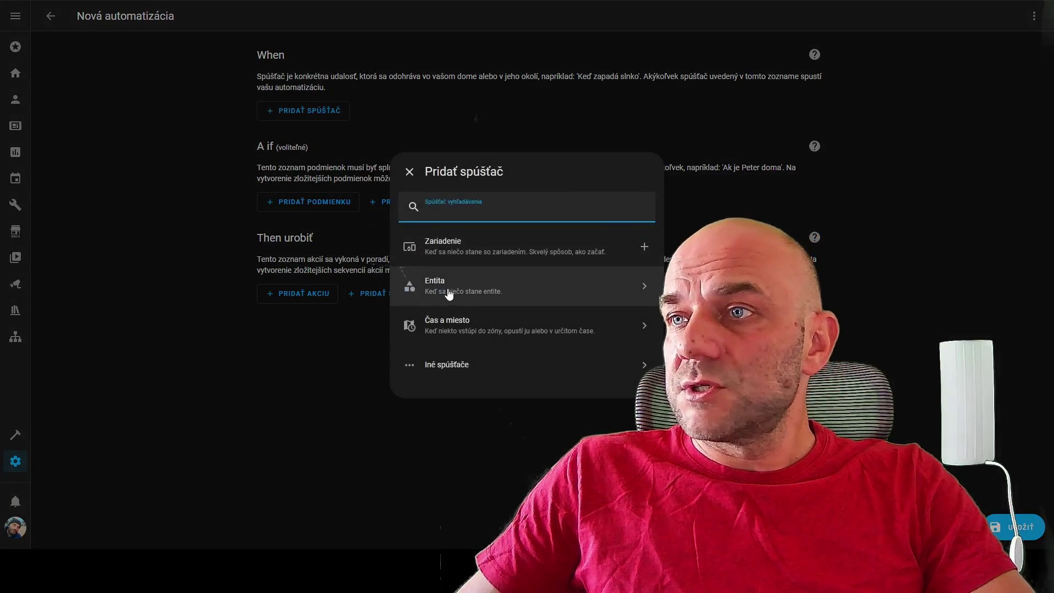
click(439, 292)
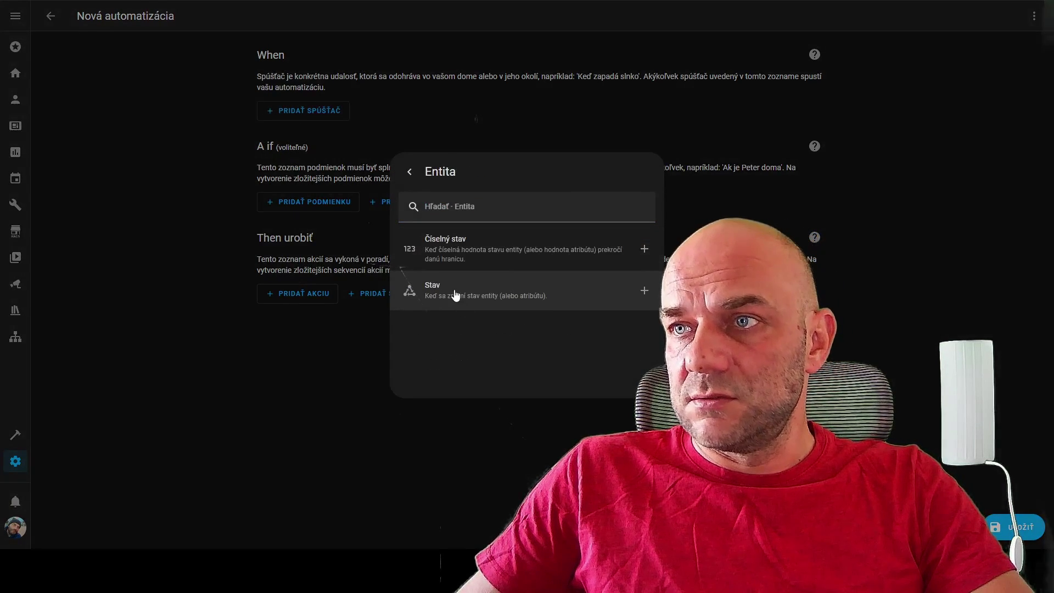
click(454, 296)
click(303, 137)
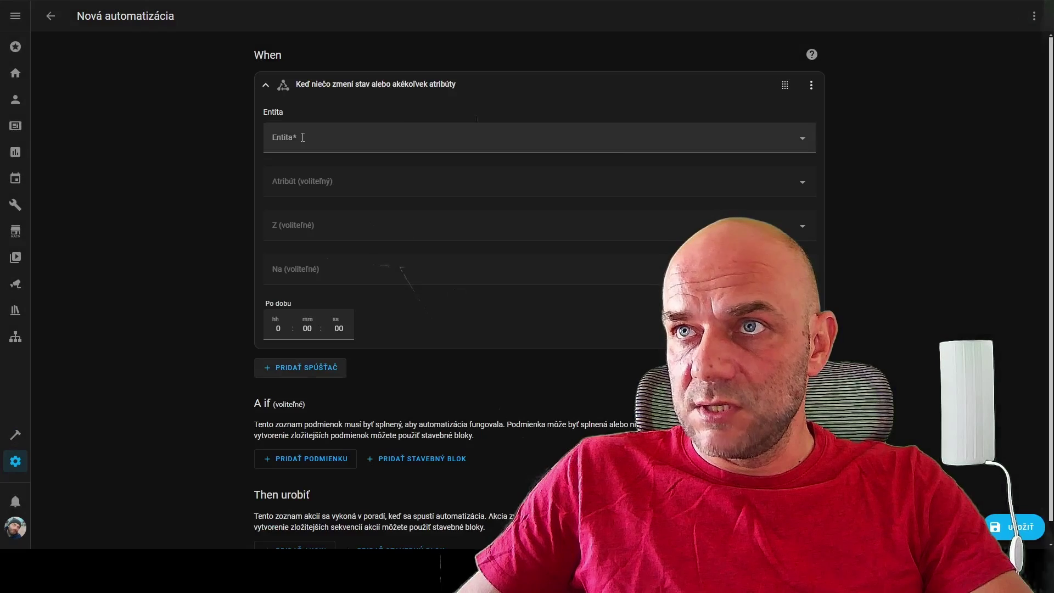
text(dver)
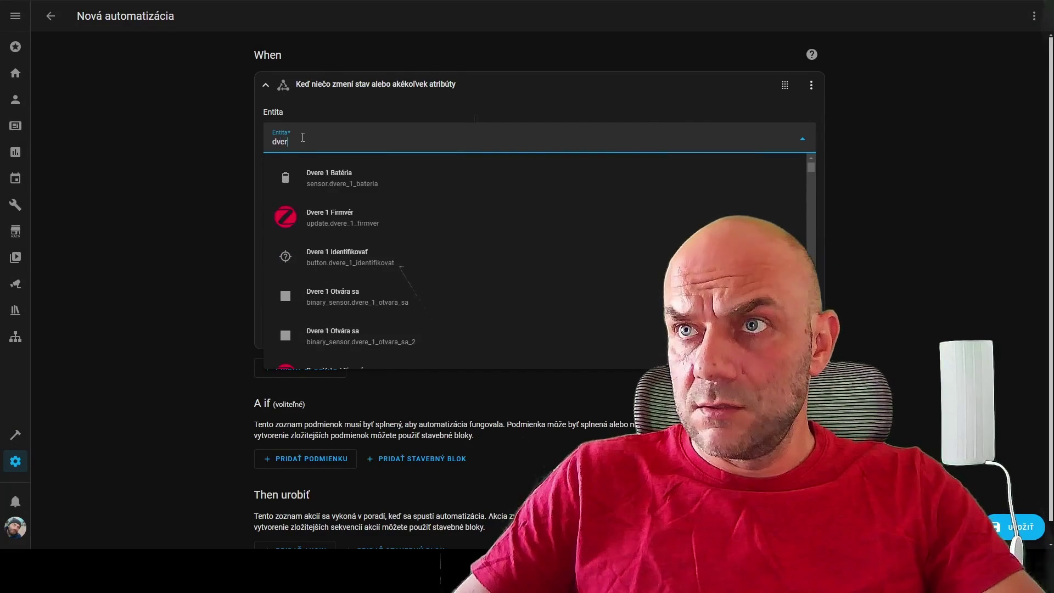
click(348, 296)
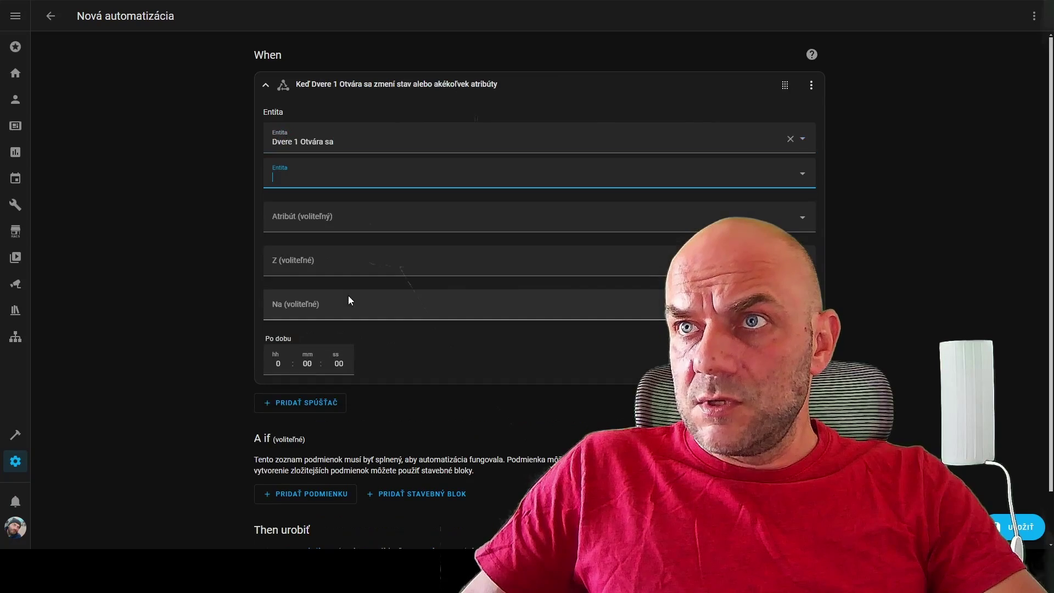
click(247, 266)
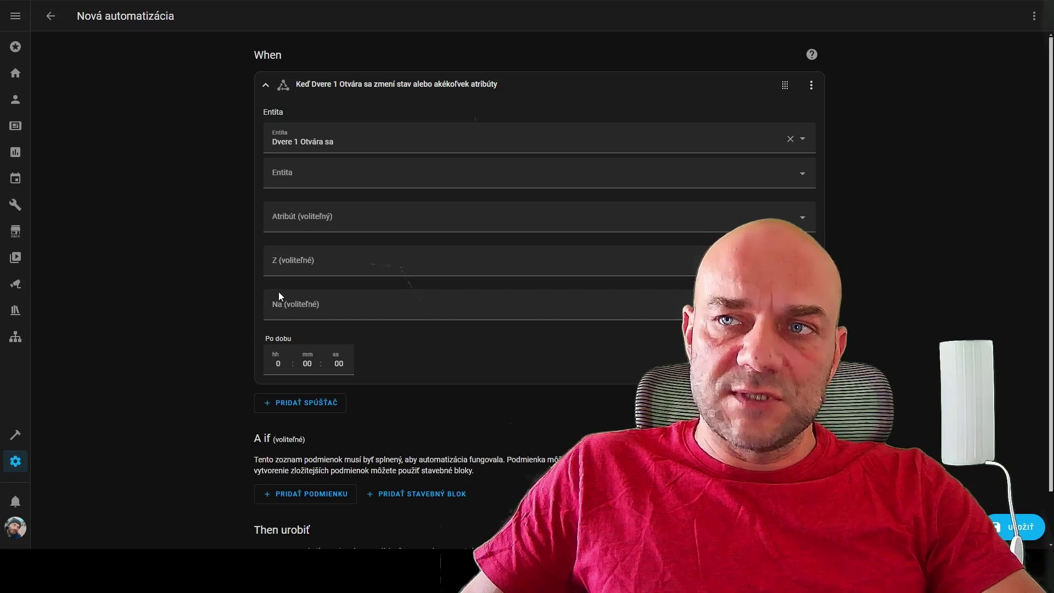
click(307, 307)
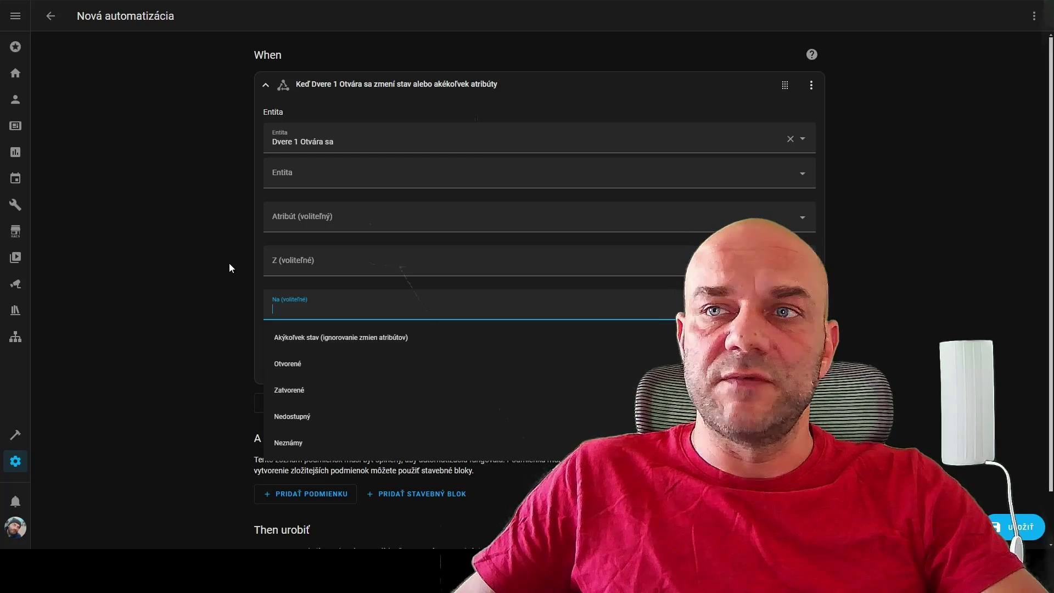
key(Escape)
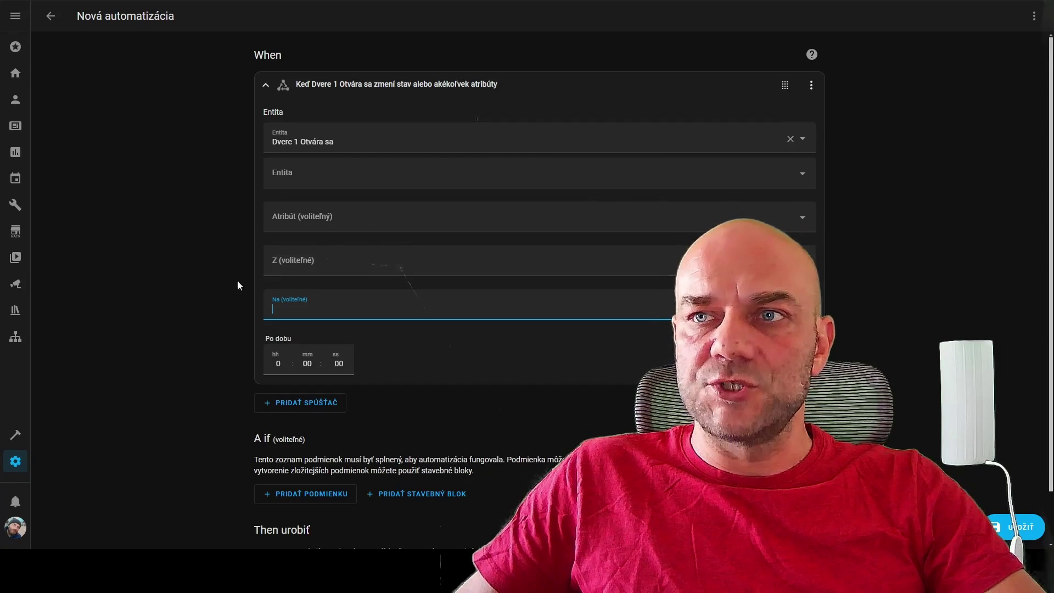
click(265, 86)
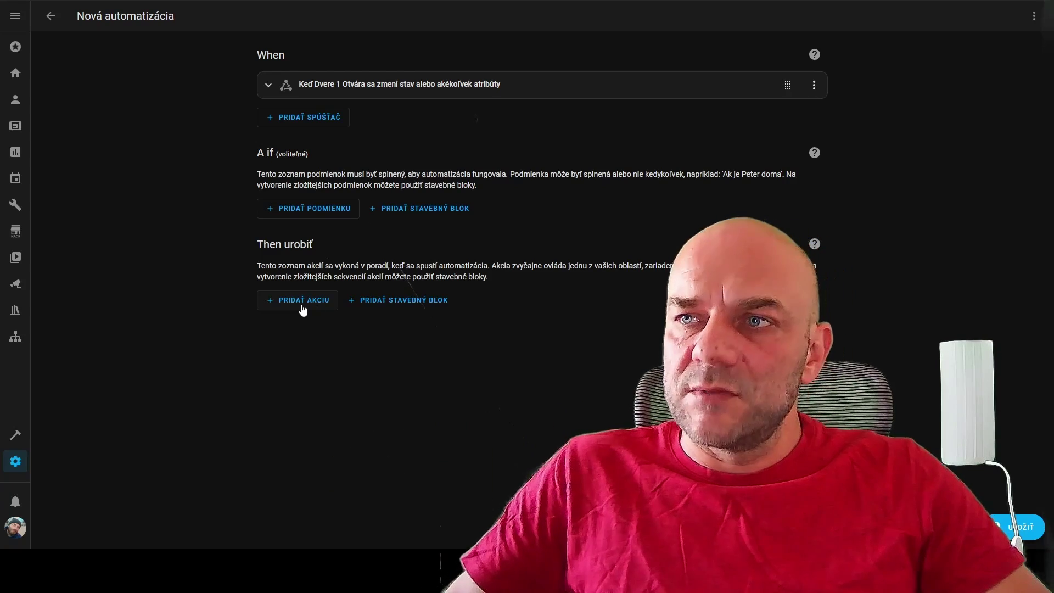
Step: Add an If-then block to the actions with a state condition requiring Dvere 1 Otvára sa to be Otvorené
click(386, 302)
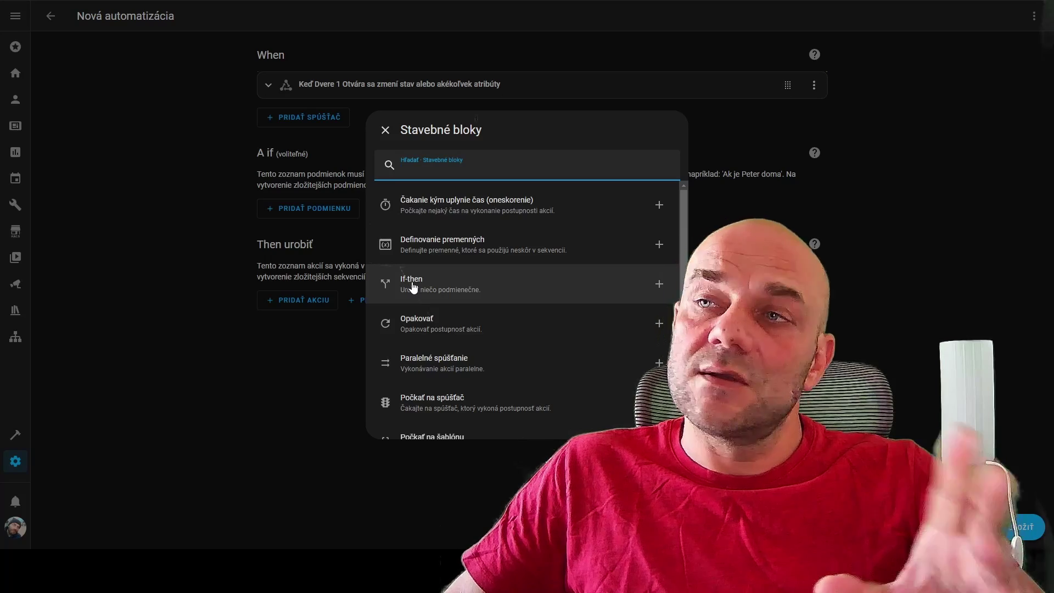
click(414, 286)
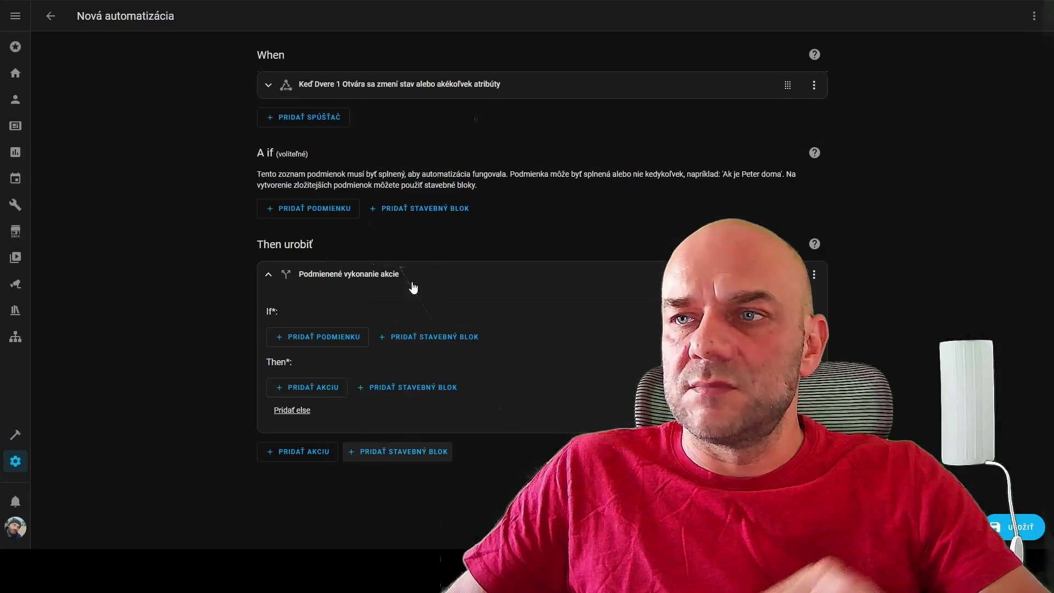
click(308, 337)
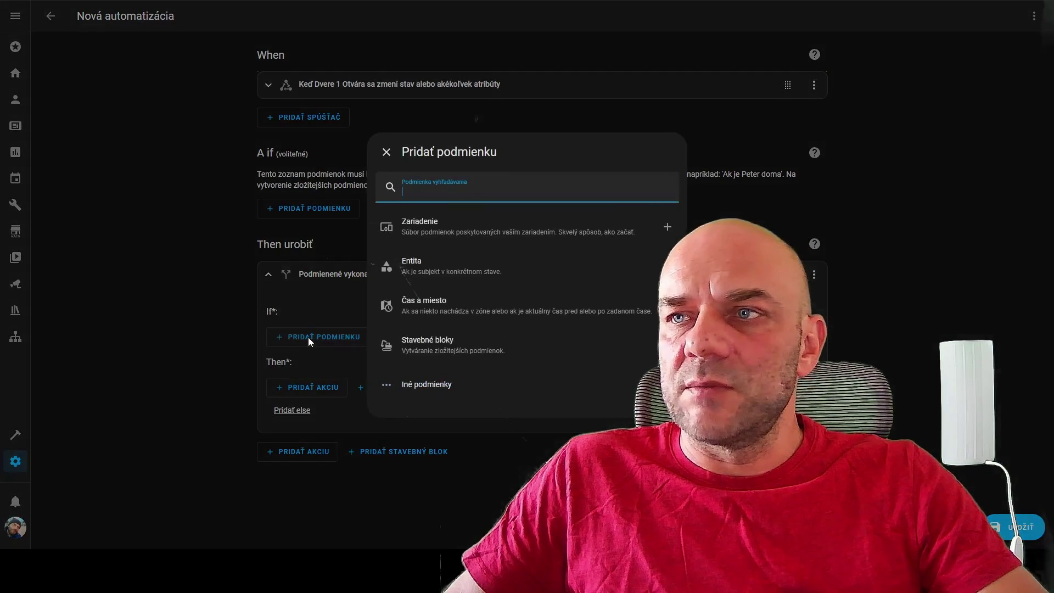
click(411, 274)
click(424, 278)
click(319, 230)
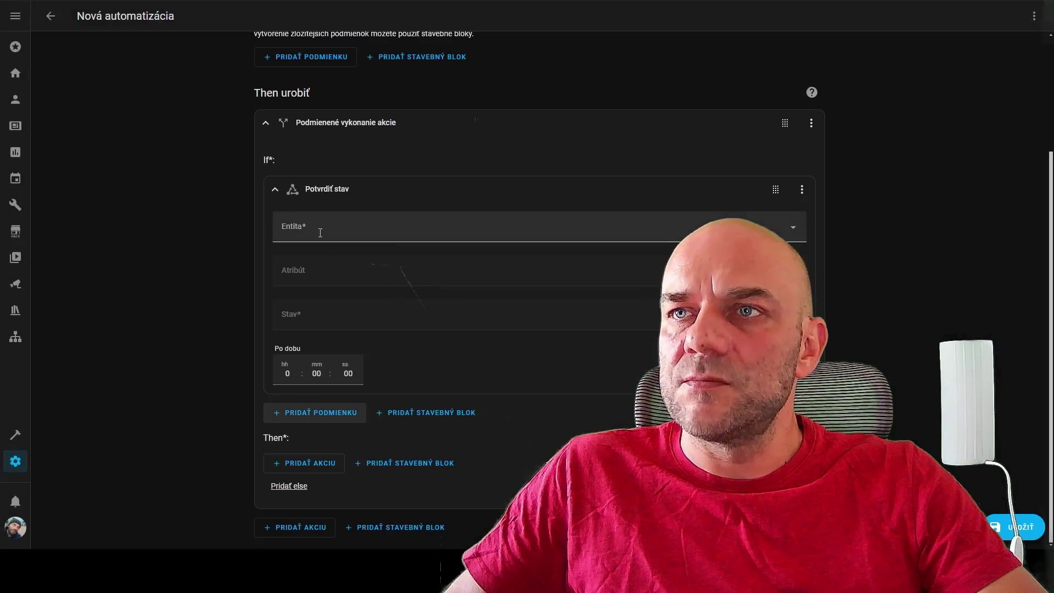
text(dvere 1)
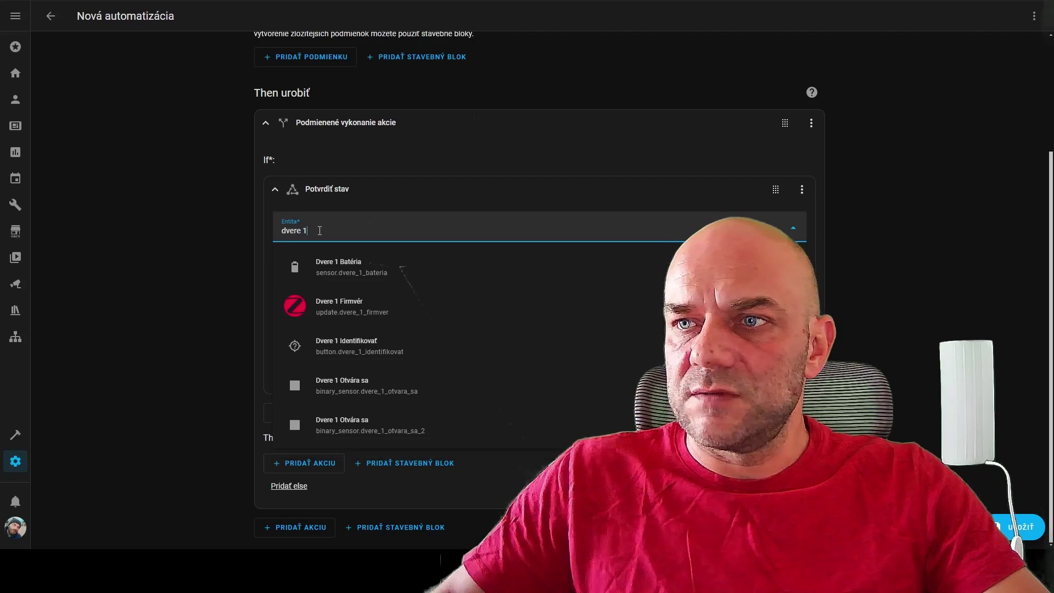
click(337, 379)
click(298, 317)
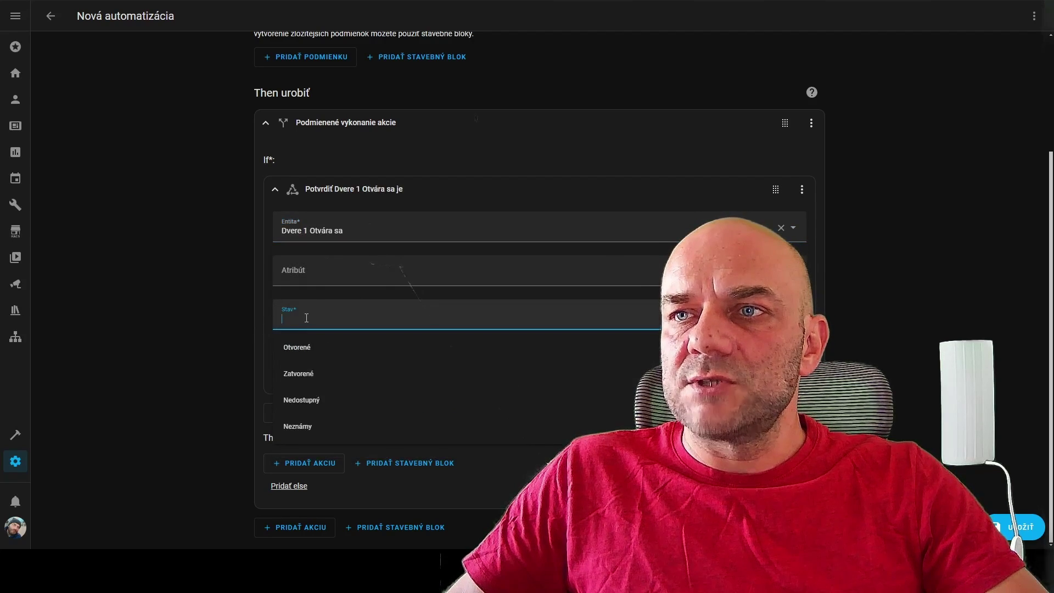
click(303, 352)
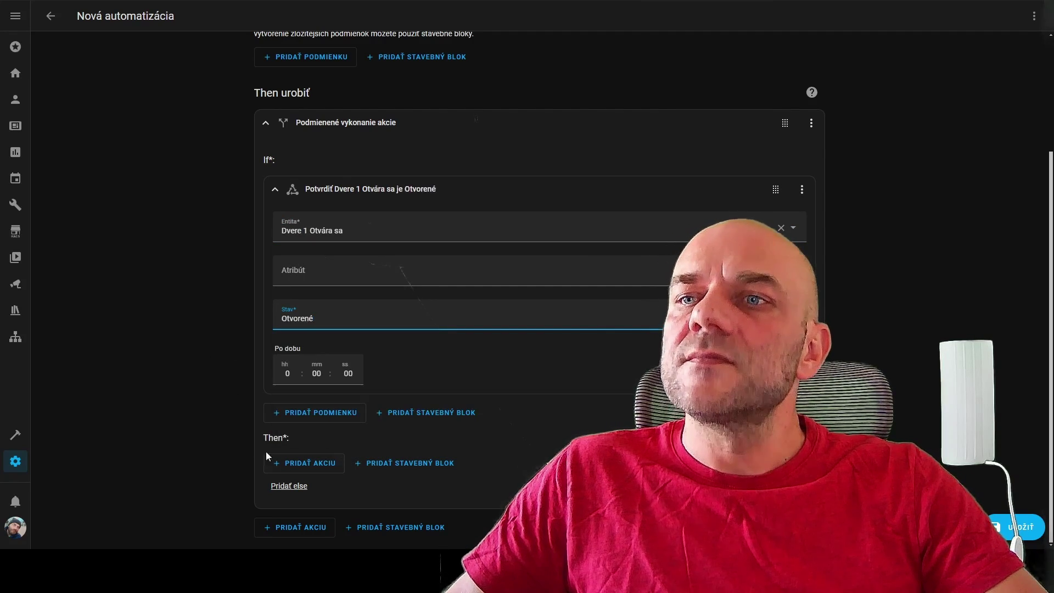
Step: Add the action Prepínač: Zapnúť to the Then branch, targeting Zásuvka 1 Prepínač, and collapse it
click(319, 465)
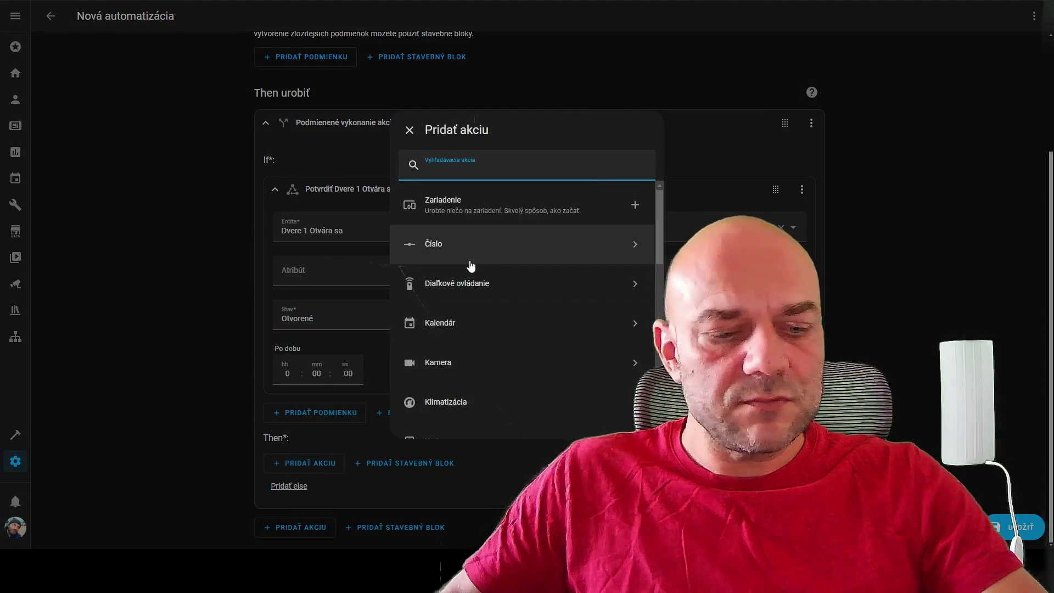
text(switch)
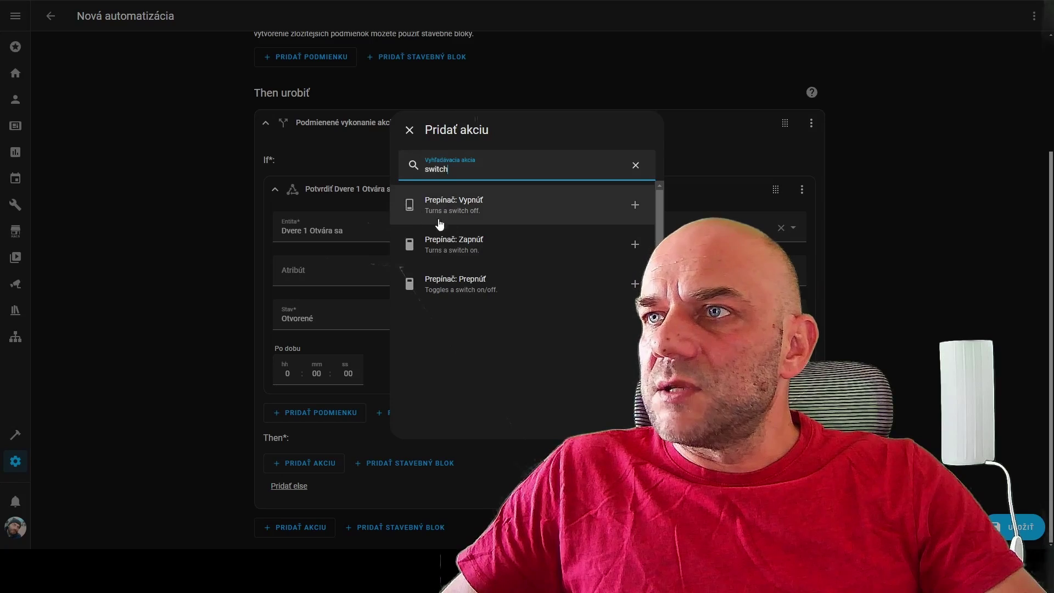
click(450, 247)
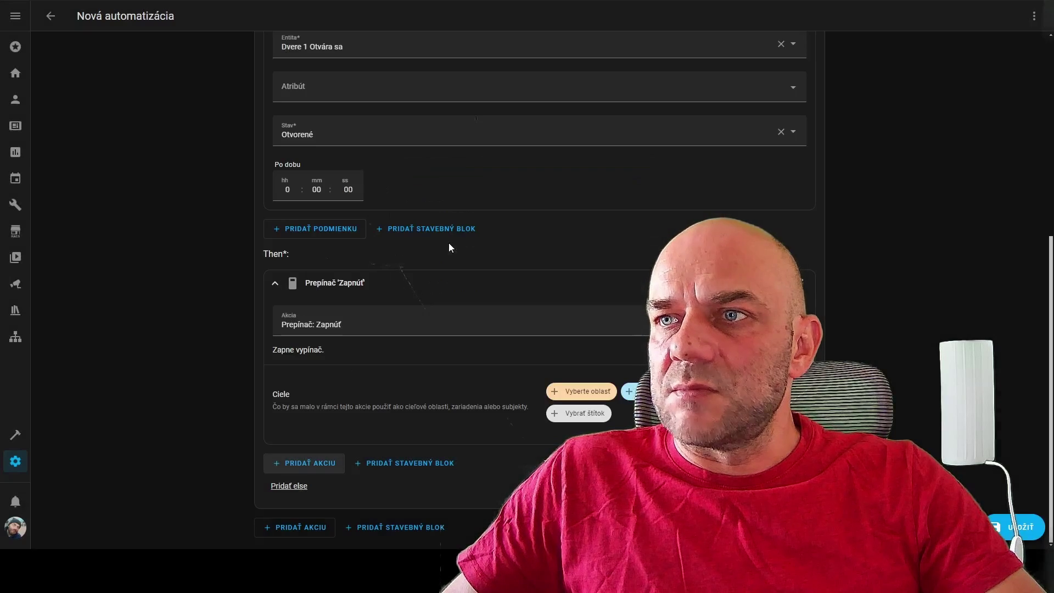
click(631, 391)
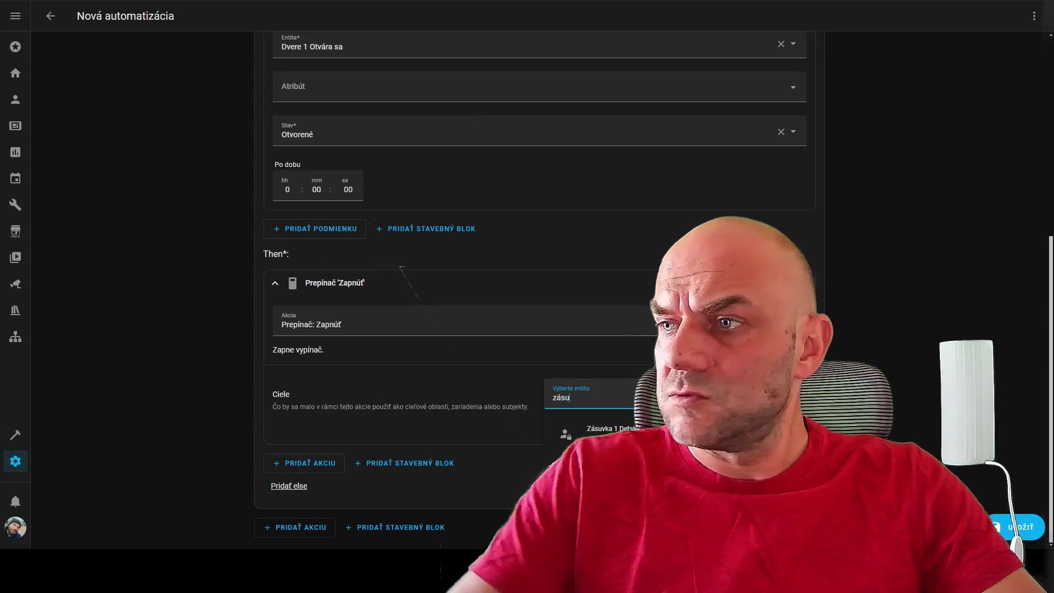
key(Return)
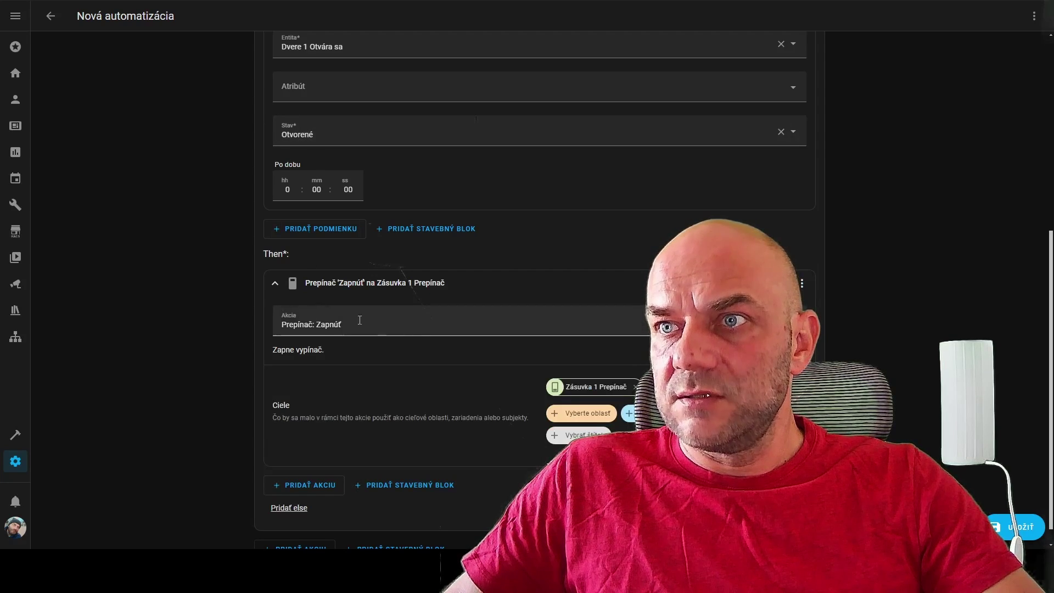
click(275, 283)
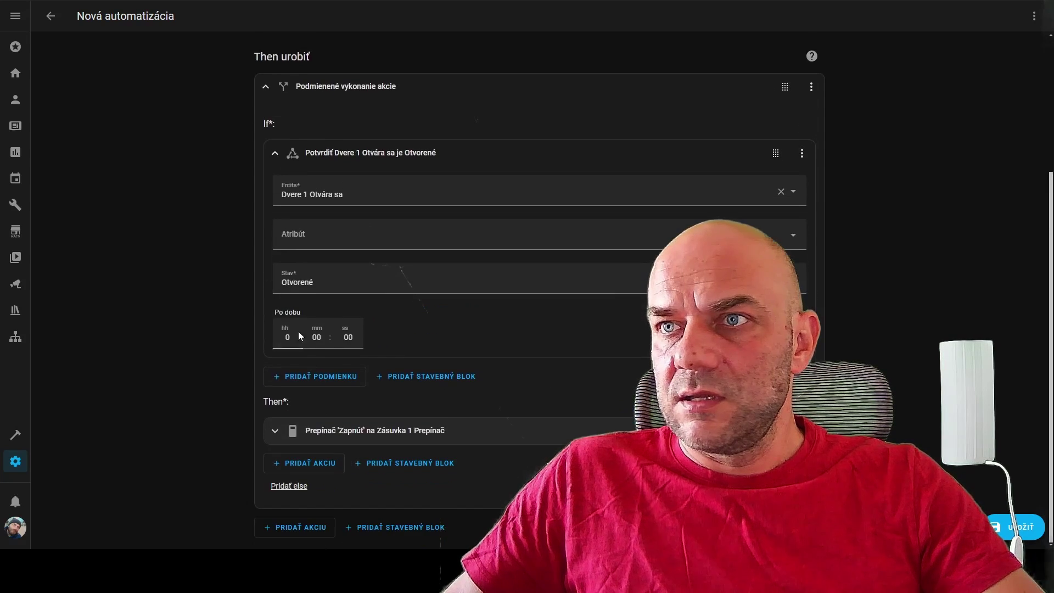
Step: Add an Else branch with the action Prepínač: Vypnúť targeting Zásuvka 1 Prepínač
click(290, 486)
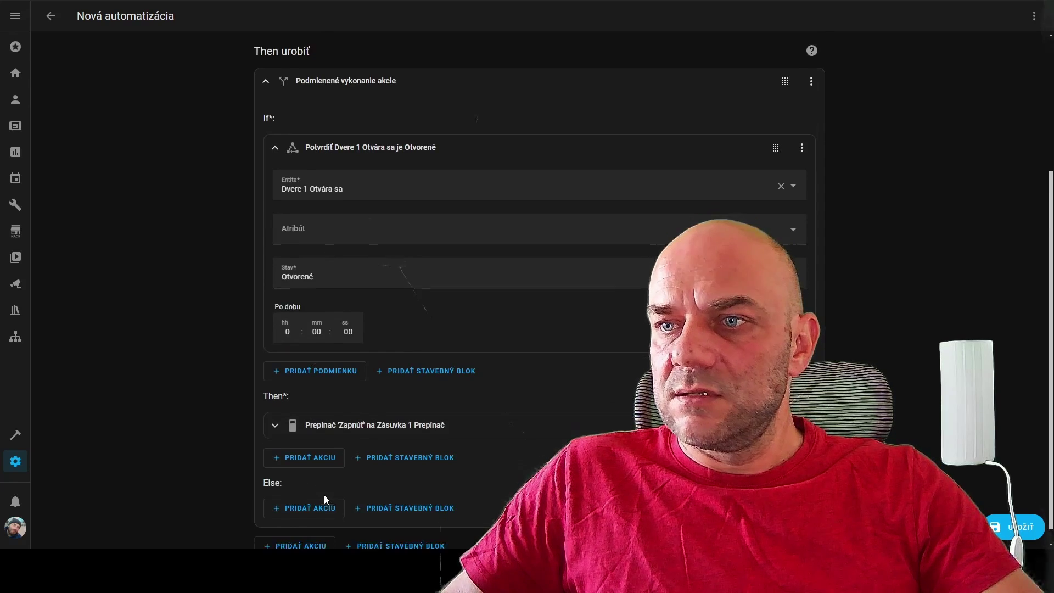
click(313, 495)
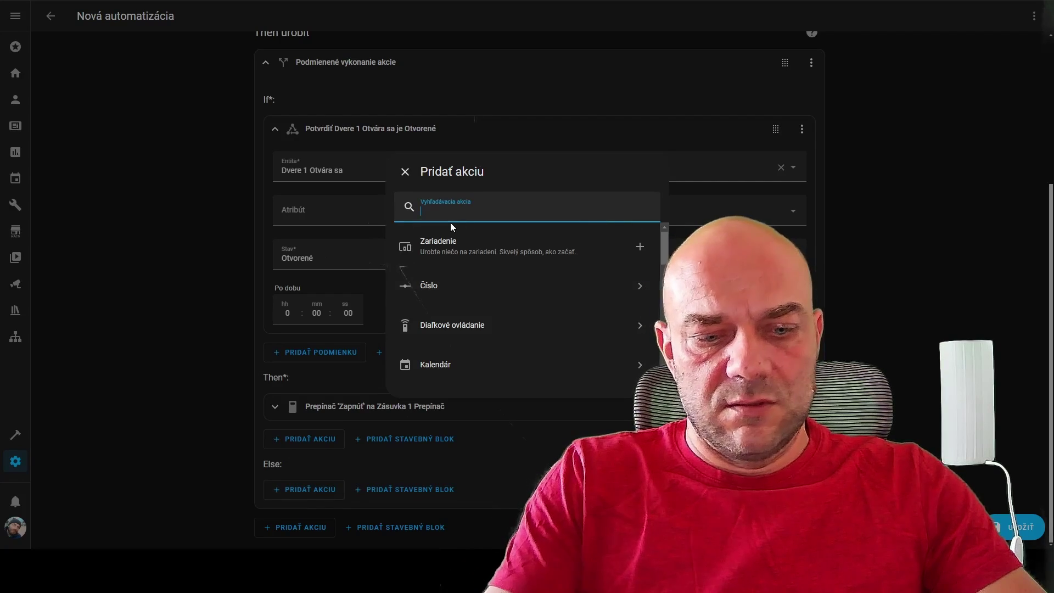
text(swit)
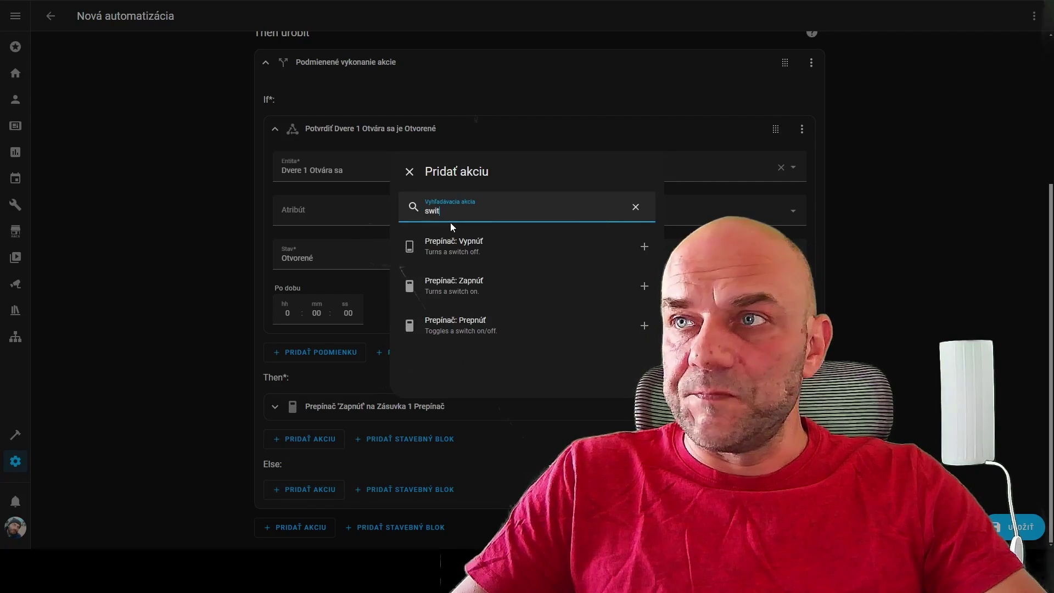
click(473, 245)
click(563, 440)
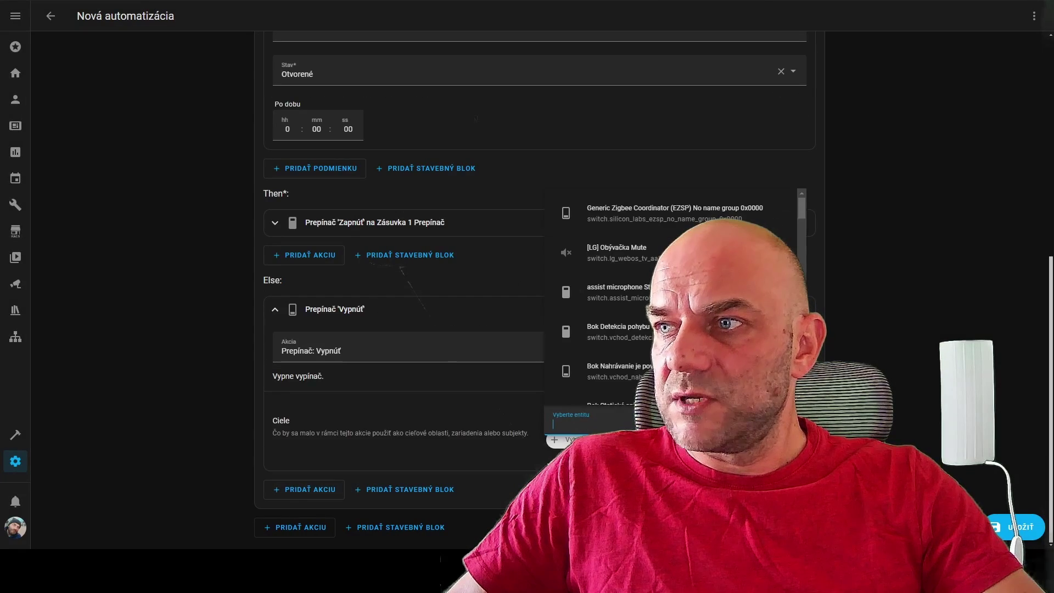
text(zásu)
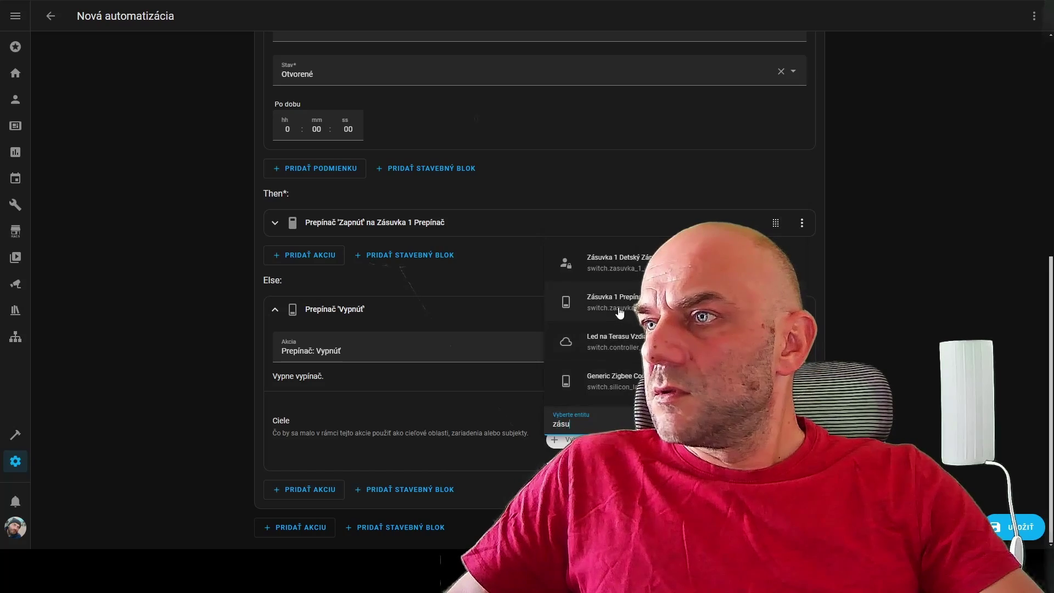
click(621, 307)
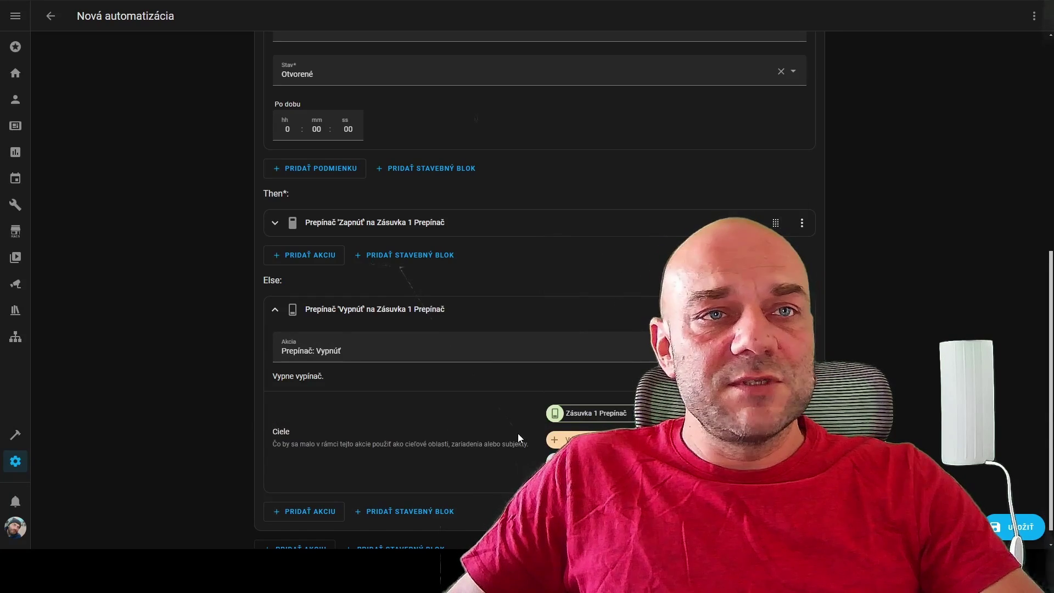
scroll(217, 330, up, 7)
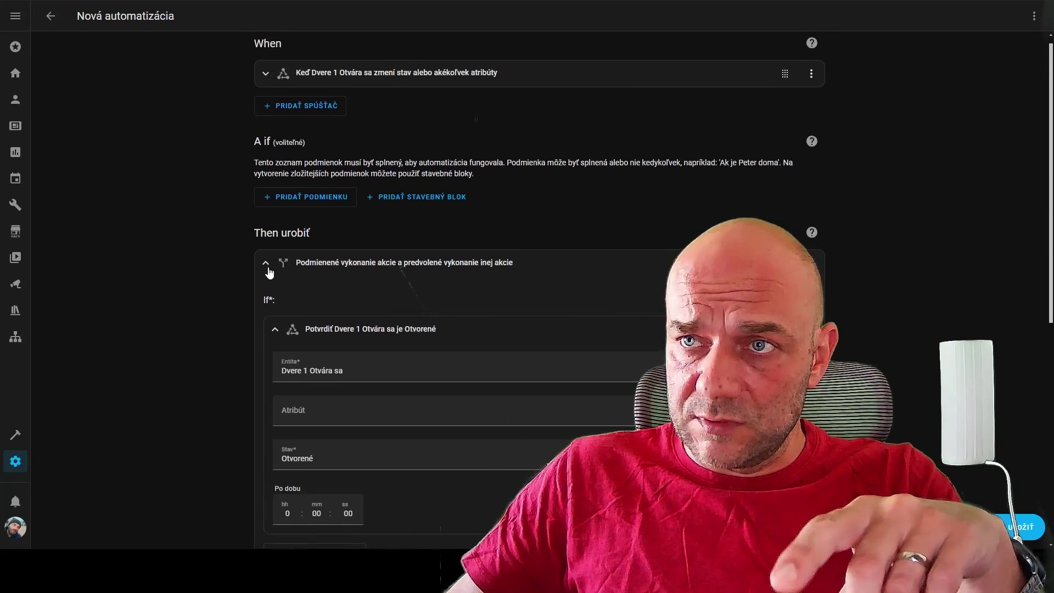
Step: Collapse the Dvere 1 condition, the Else branch's Vypnúť action and the whole If-then block
click(275, 330)
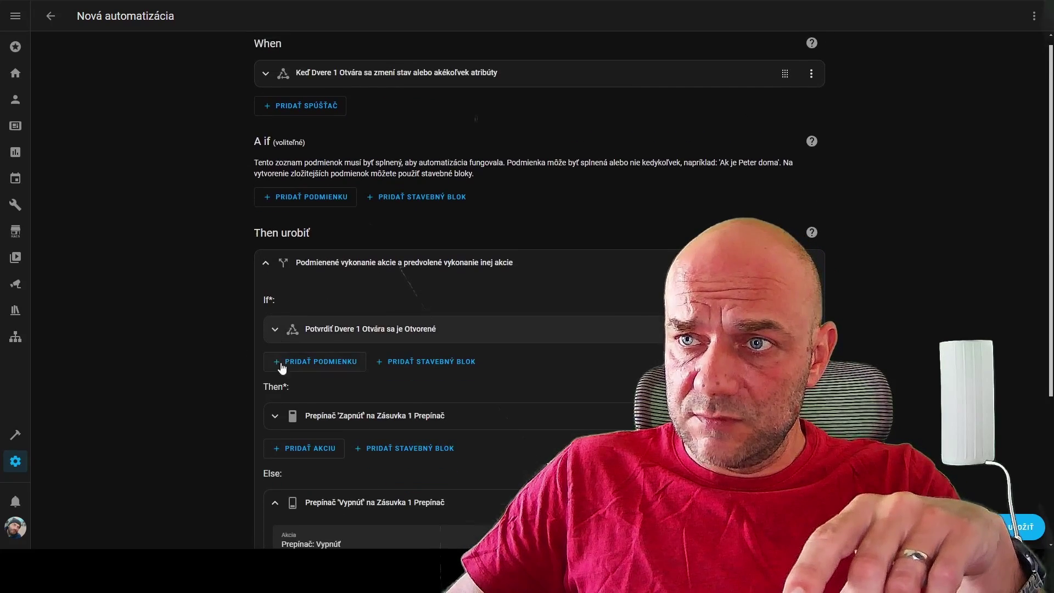
click(275, 502)
scroll(238, 456, down, 1)
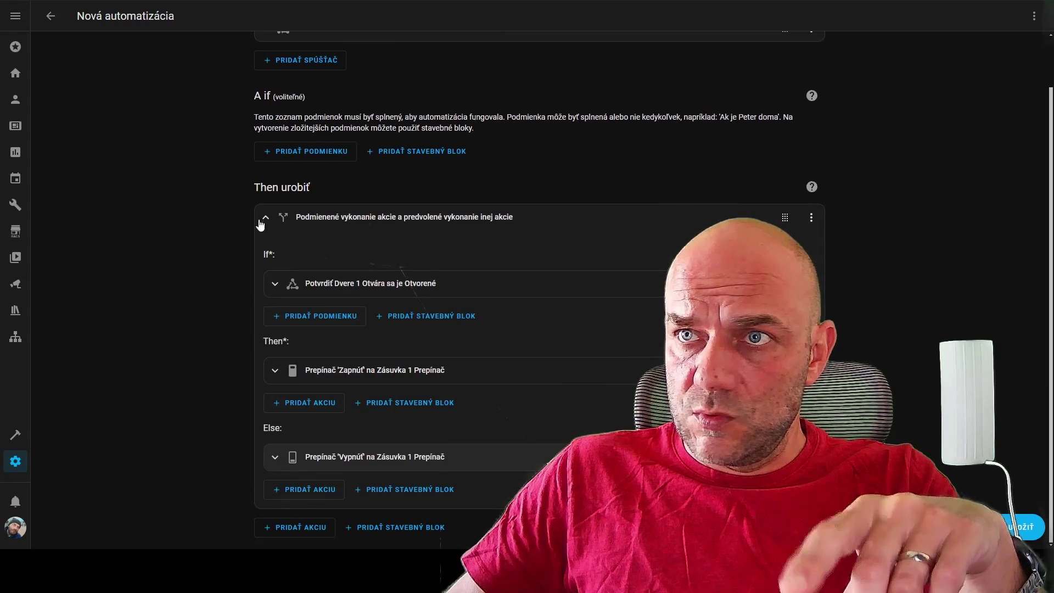
click(262, 220)
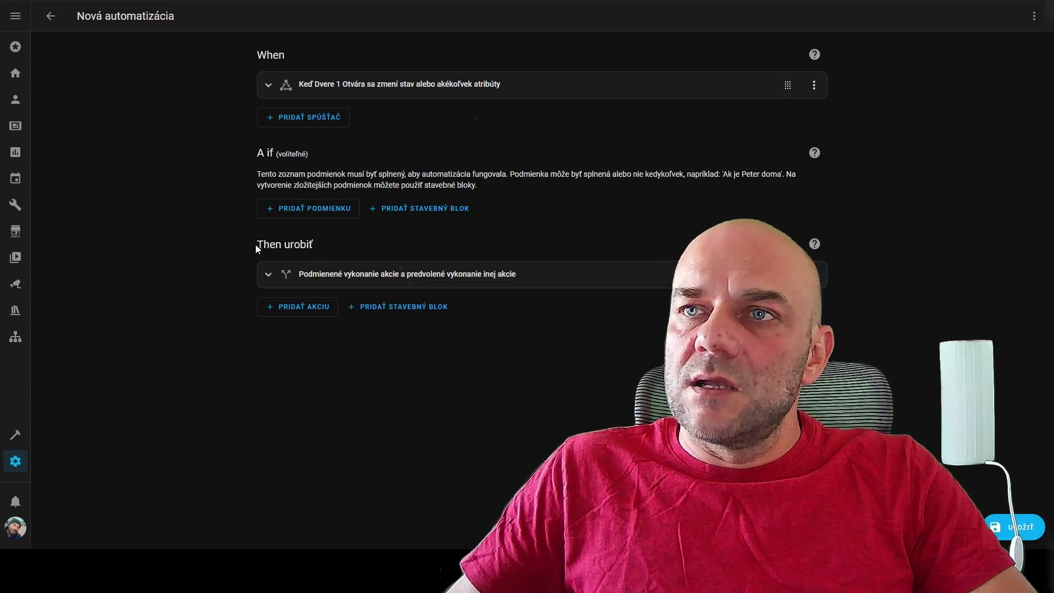
Step: Expand the If-then block and review its If condition and its Then and Else actions
click(267, 276)
scroll(206, 262, down, 1)
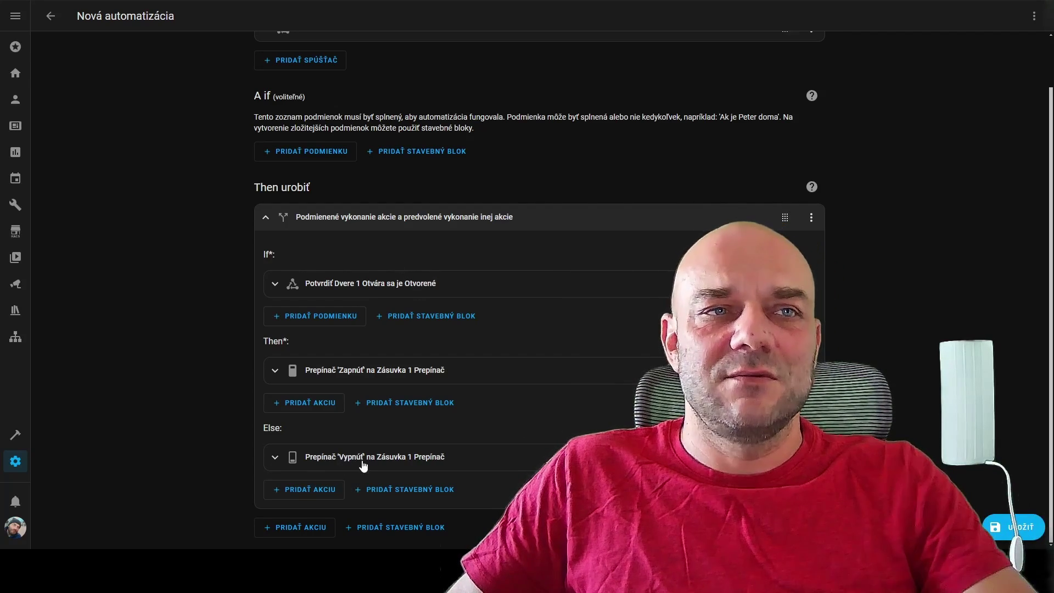
scroll(211, 420, up, 1)
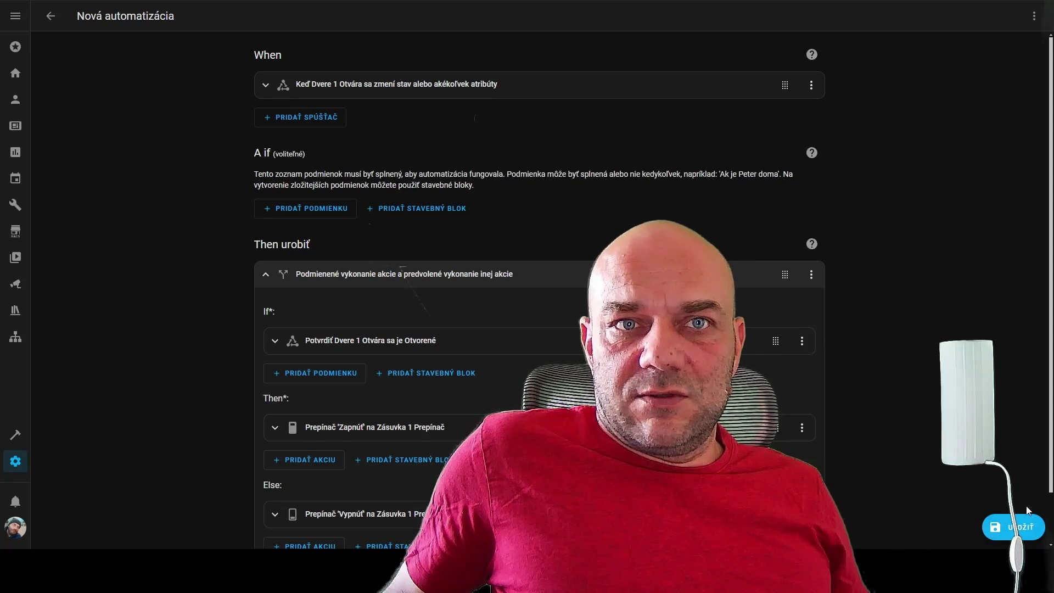
Step: Save the automation under the name Dvere and go to the TEST dashboard with the Zásuvka 1 and Dvere 1 cards
click(1019, 526)
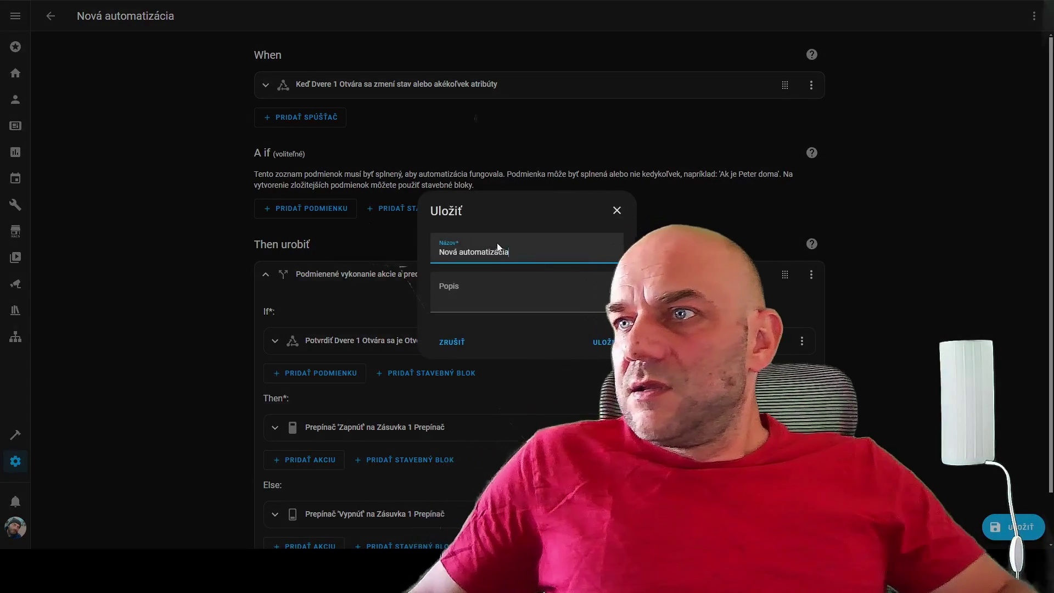
triple_click(498, 248)
text(D)
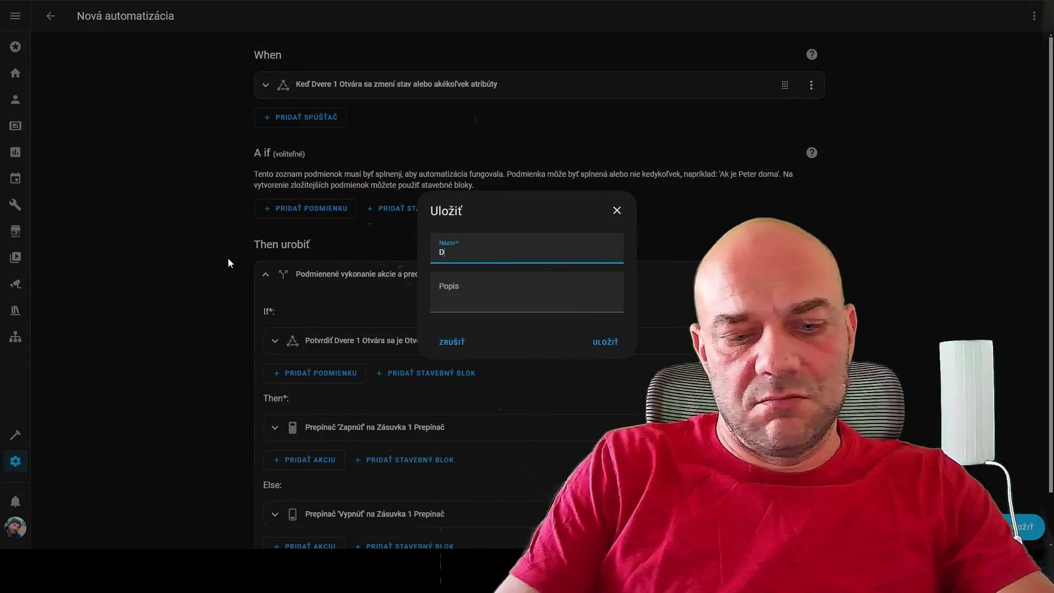
text(vere)
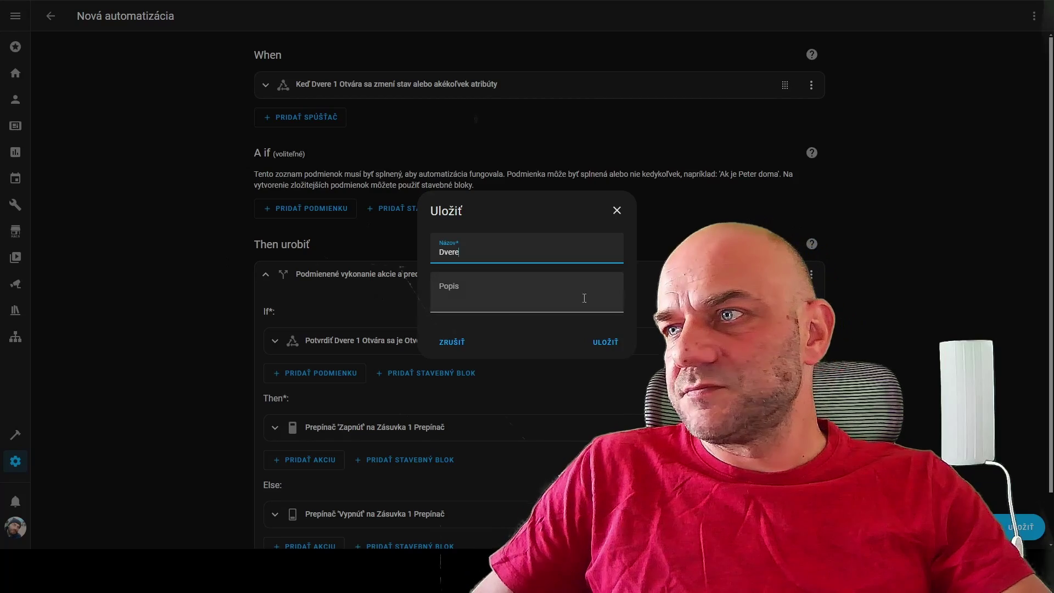
click(606, 341)
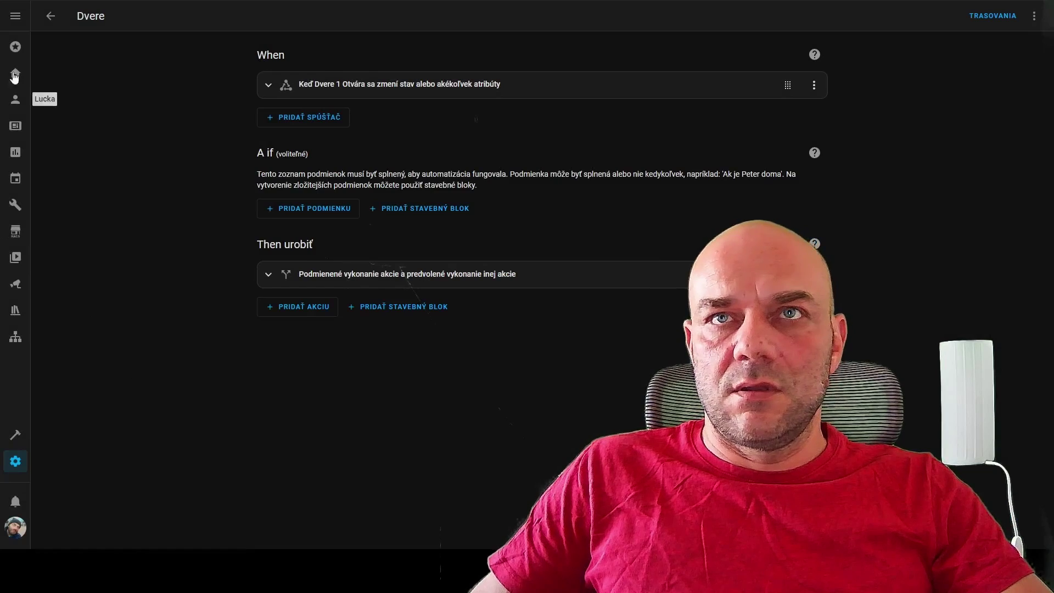
click(16, 46)
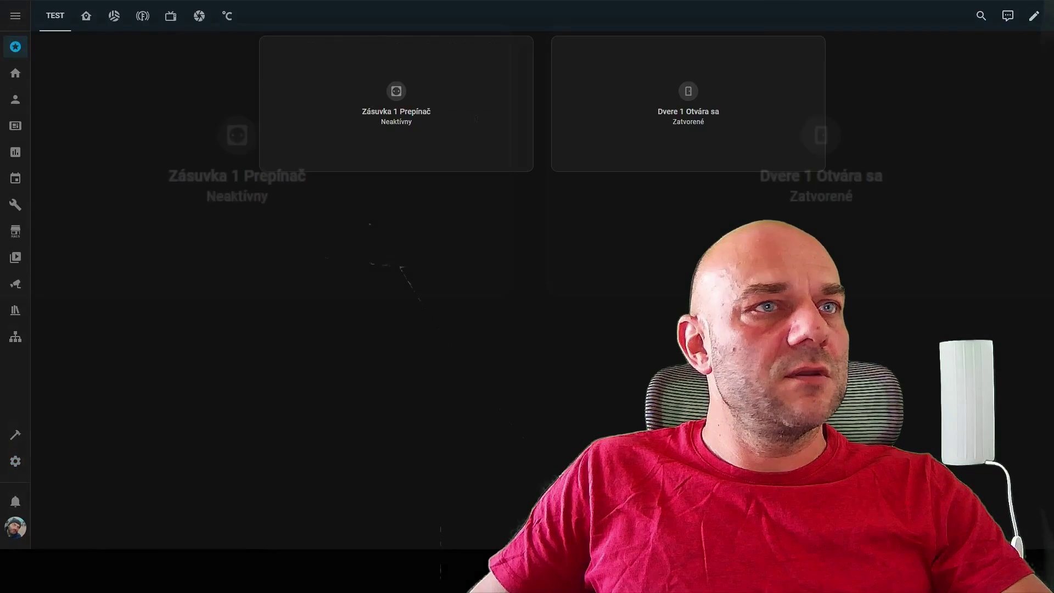